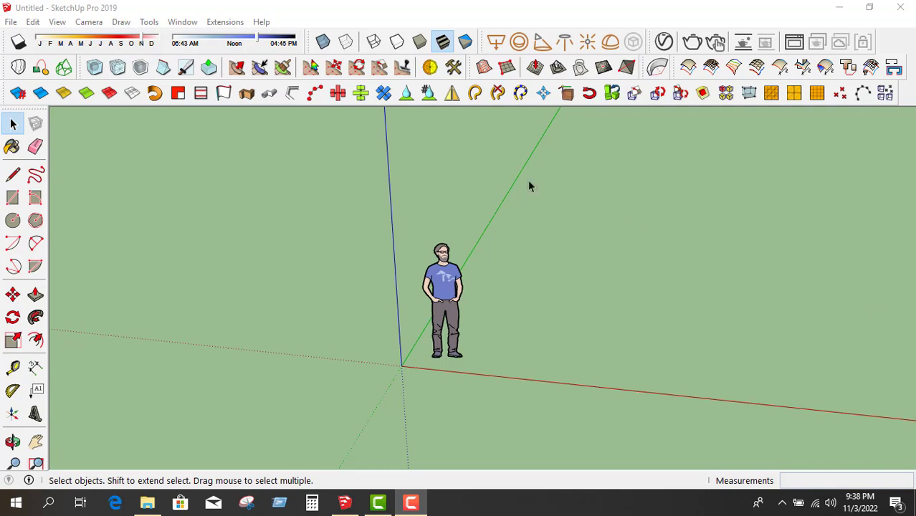
Open the Window menu that lists SketchUp's windows and panels, including the Extension Warehouse.
{"action": "left_click", "coordinate": [182, 22]}
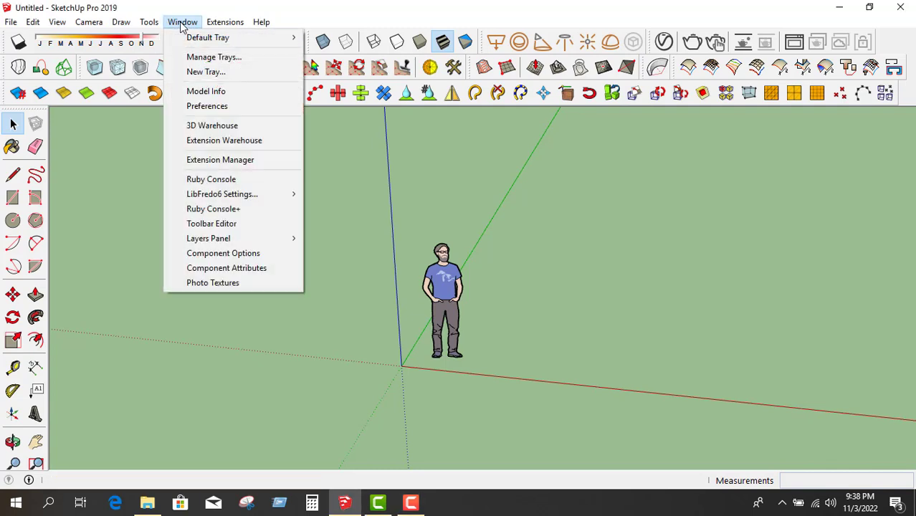
Open the Extension Warehouse and browse its featured and top extensions, such as Lumion LiveSync and CleanUp³.
{"action": "left_click", "coordinate": [234, 141]}
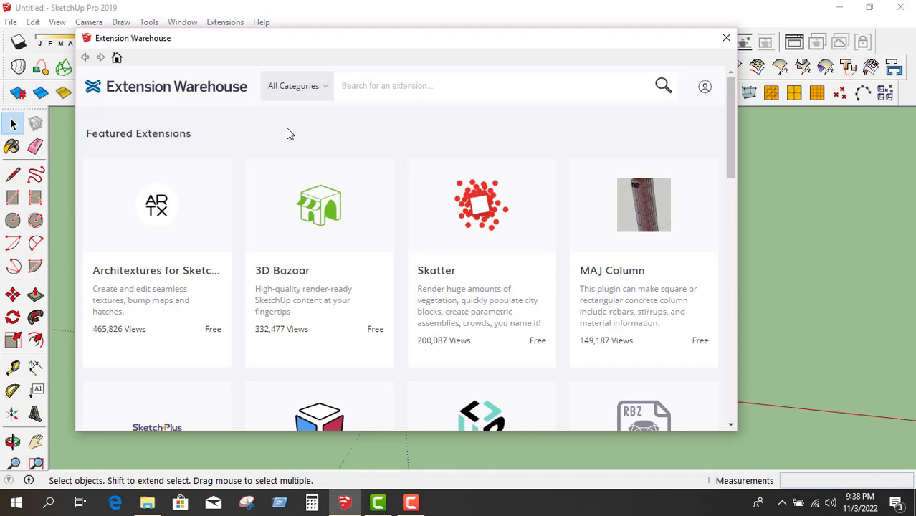
{"action": "scroll", "coordinate": [413, 197], "scroll_direction": "down", "scroll_amount": 4}
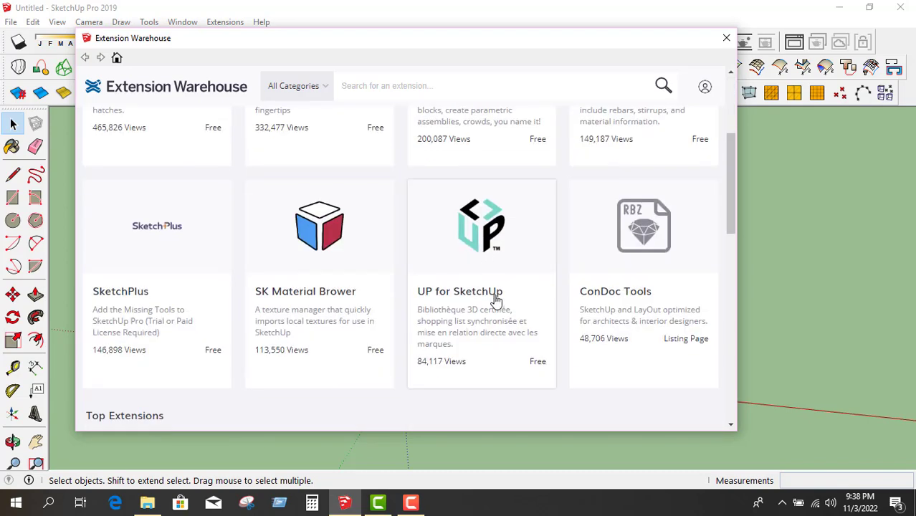
{"action": "scroll", "coordinate": [498, 317], "scroll_direction": "down", "scroll_amount": 7}
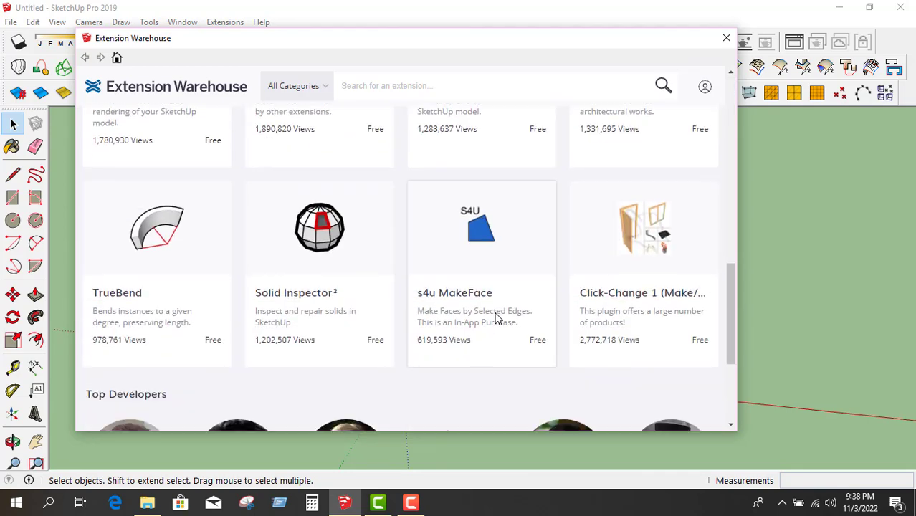
{"action": "scroll", "coordinate": [496, 318], "scroll_direction": "up", "scroll_amount": 5}
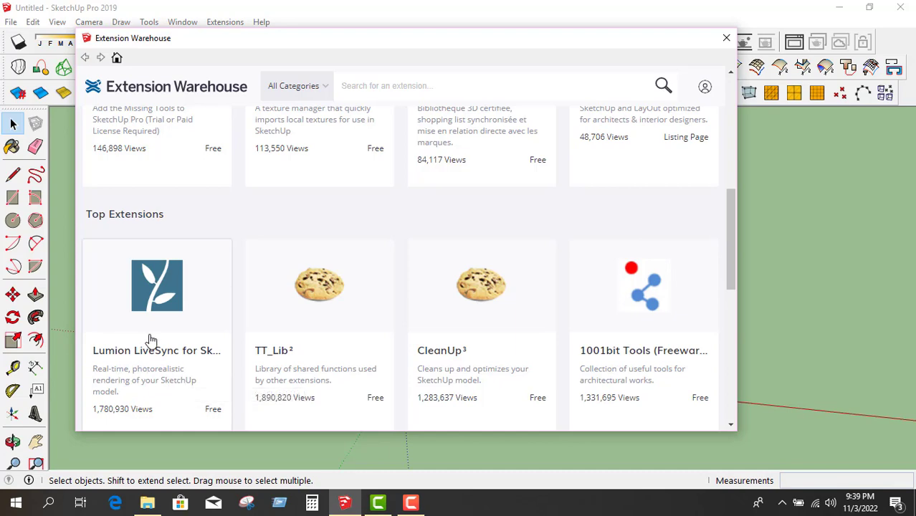
{"action": "scroll", "coordinate": [148, 330], "scroll_direction": "up", "scroll_amount": 2}
{"action": "scroll", "coordinate": [155, 316], "scroll_direction": "down", "scroll_amount": 4}
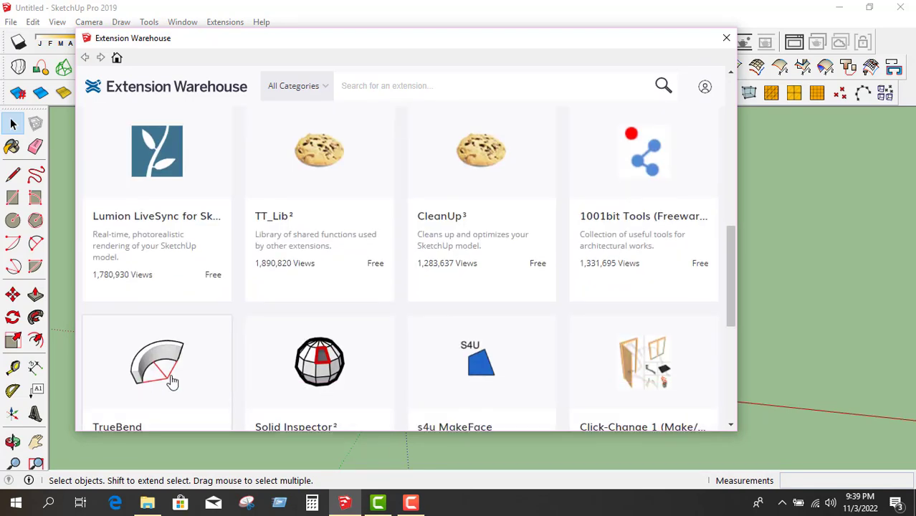
{"action": "scroll", "coordinate": [176, 344], "scroll_direction": "down", "scroll_amount": 2}
{"action": "scroll", "coordinate": [396, 338], "scroll_direction": "up", "scroll_amount": 4}
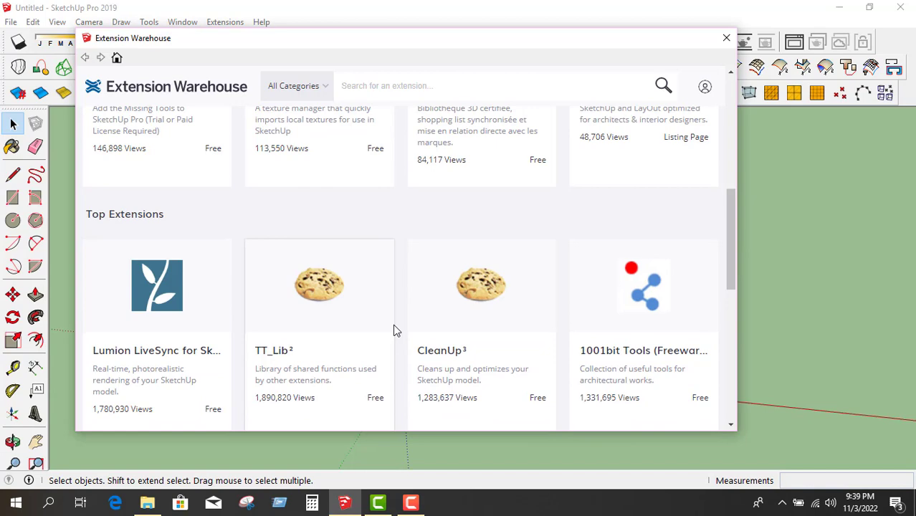
{"action": "scroll", "coordinate": [204, 337], "scroll_direction": "down", "scroll_amount": 1}
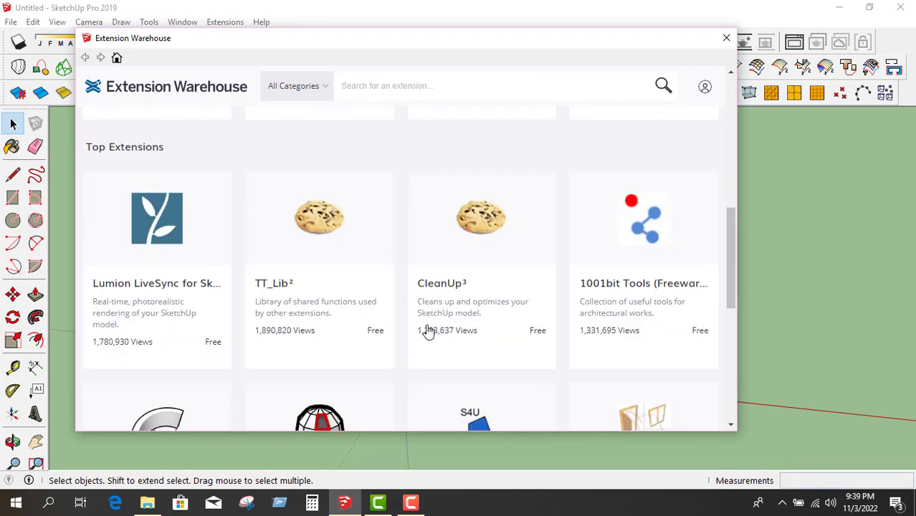
{"action": "scroll", "coordinate": [430, 329], "scroll_direction": "up", "scroll_amount": 3}
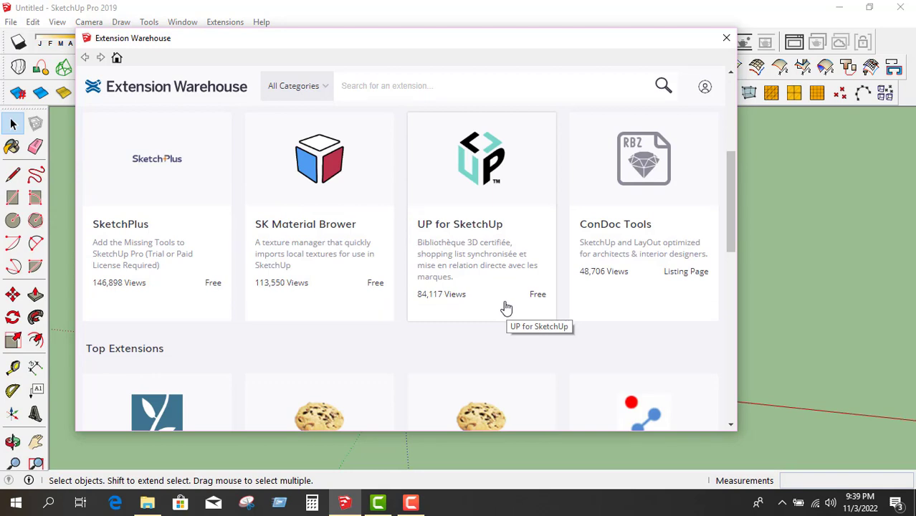
Search the Extension Warehouse for 'vertex' using the suggestion offered after typing 'VERT'.
{"action": "left_click", "coordinate": [377, 86]}
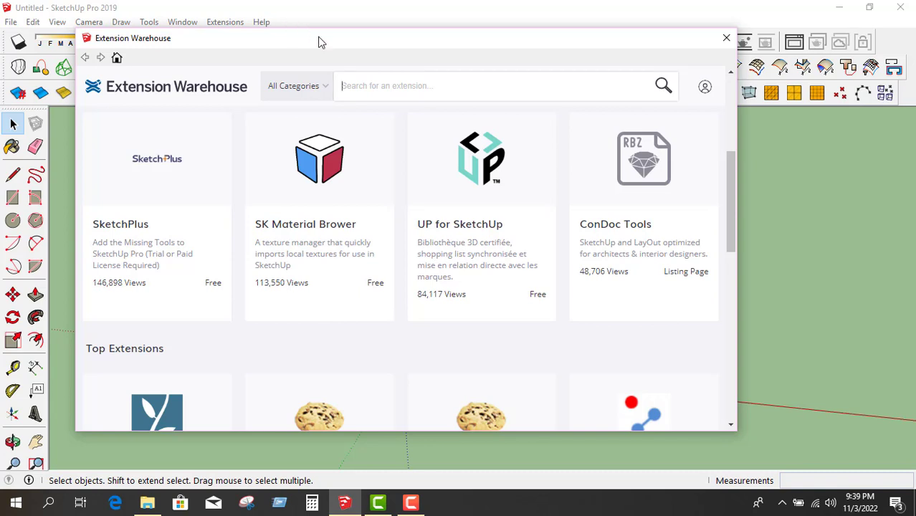
{"action": "type", "text": "VERT"}
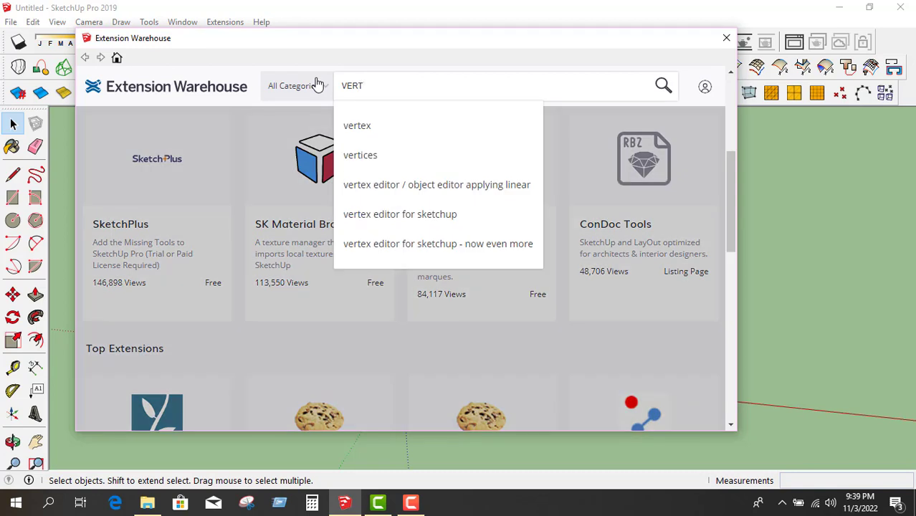
{"action": "left_click", "coordinate": [365, 129]}
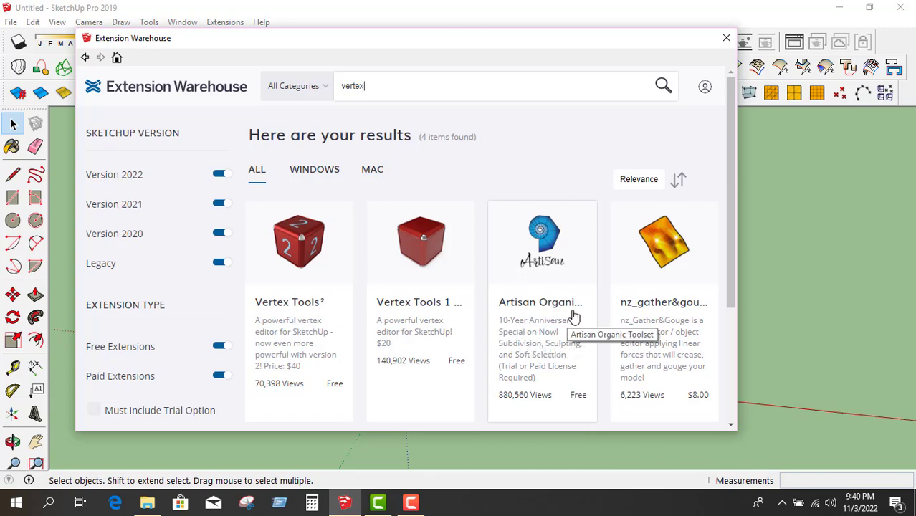
Reposition the Extension Warehouse window and undock the Artisan toolbar so it floats.
{"action": "left_click_drag", "start_coordinate": [395, 45], "coordinate": [403, 205]}
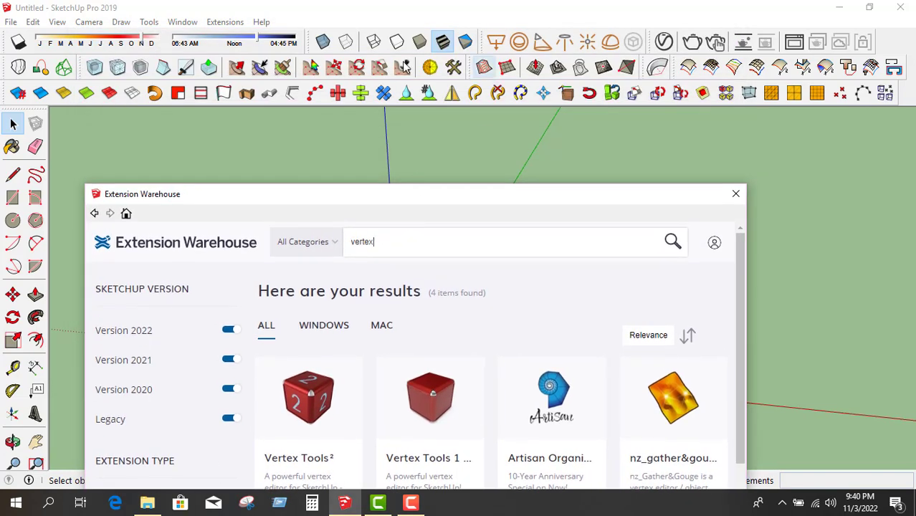
{"action": "left_click_drag", "start_coordinate": [81, 60], "coordinate": [121, 64]}
{"action": "left_click_drag", "start_coordinate": [241, 199], "coordinate": [260, 63]}
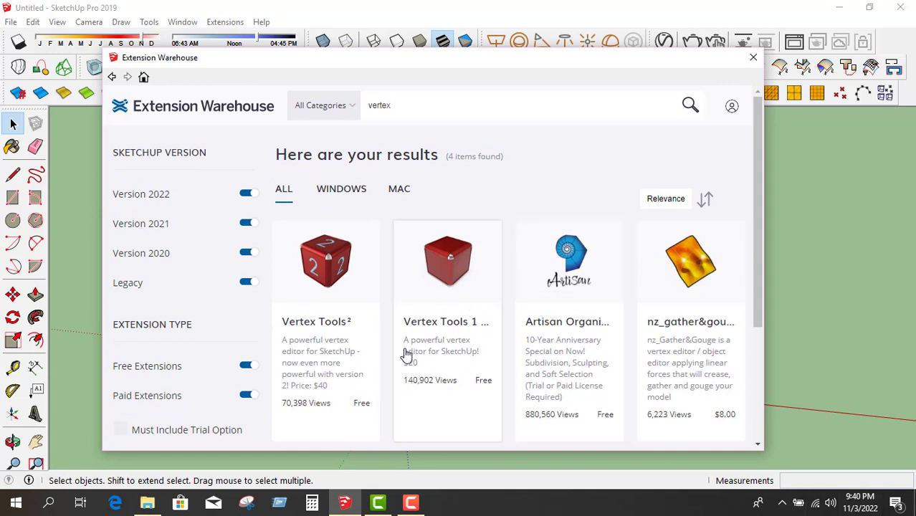
Open the Vertex Tools² page (version 2.0.6, $40) and proceed to Sign In to Continue.
{"action": "left_click", "coordinate": [324, 279]}
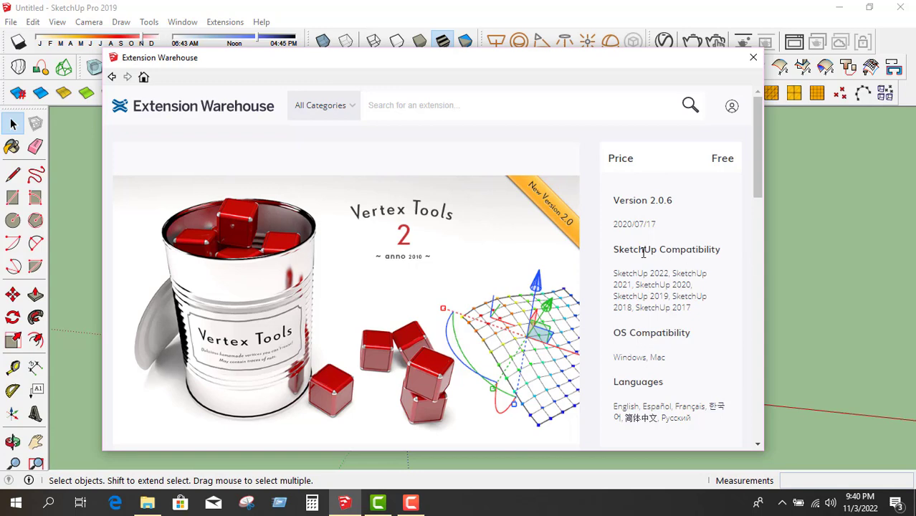
{"action": "scroll", "coordinate": [491, 304], "scroll_direction": "down", "scroll_amount": 4}
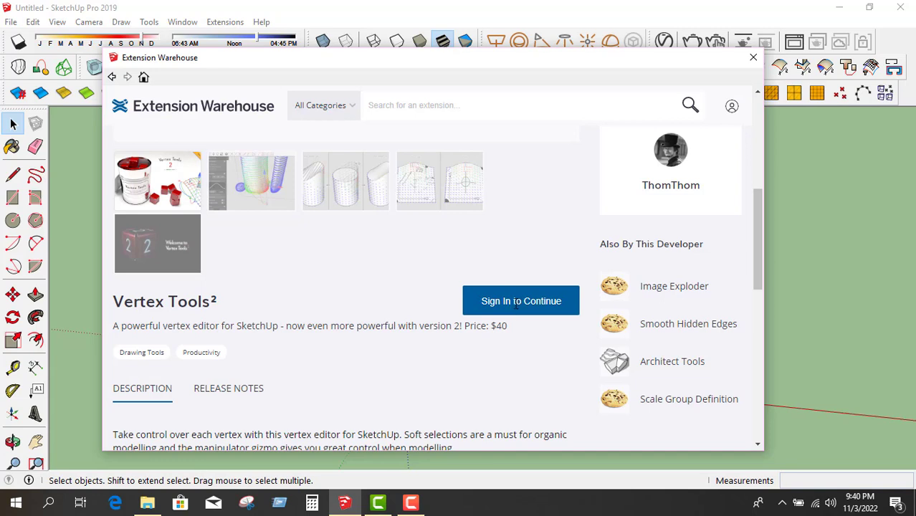
{"action": "left_click", "coordinate": [516, 301]}
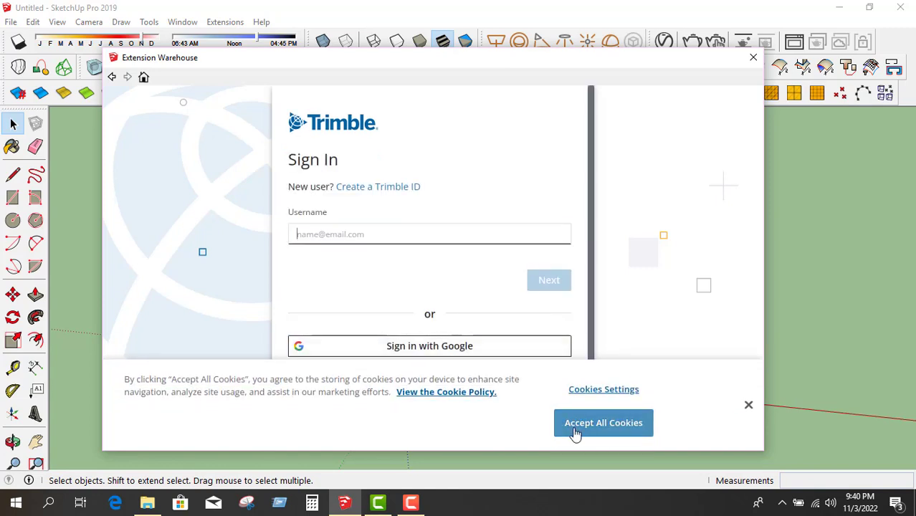
Accept cookies and sign in with Google, entering the account e-mail address and password.
{"action": "left_click", "coordinate": [585, 428]}
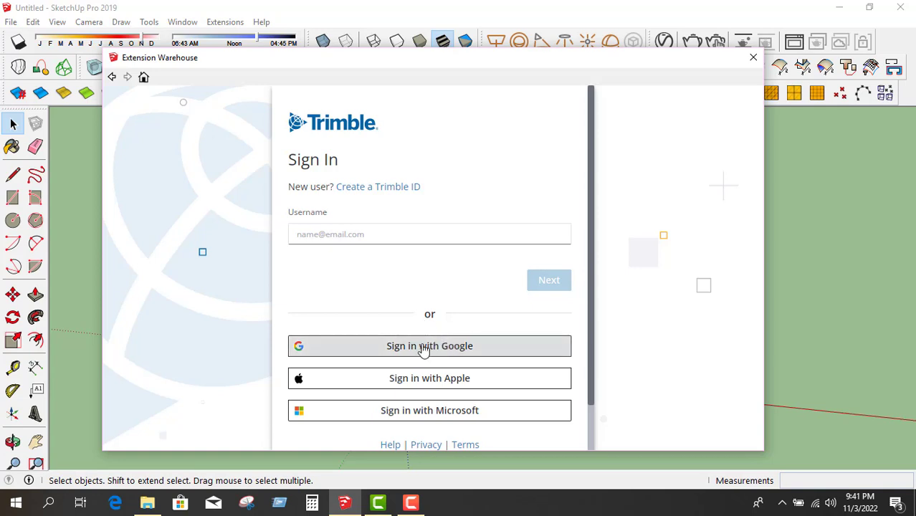
{"action": "left_click", "coordinate": [419, 348]}
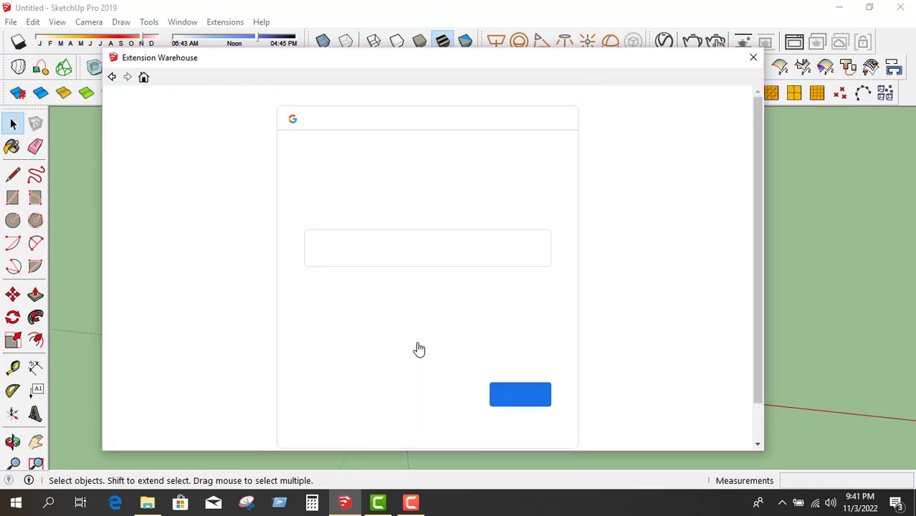
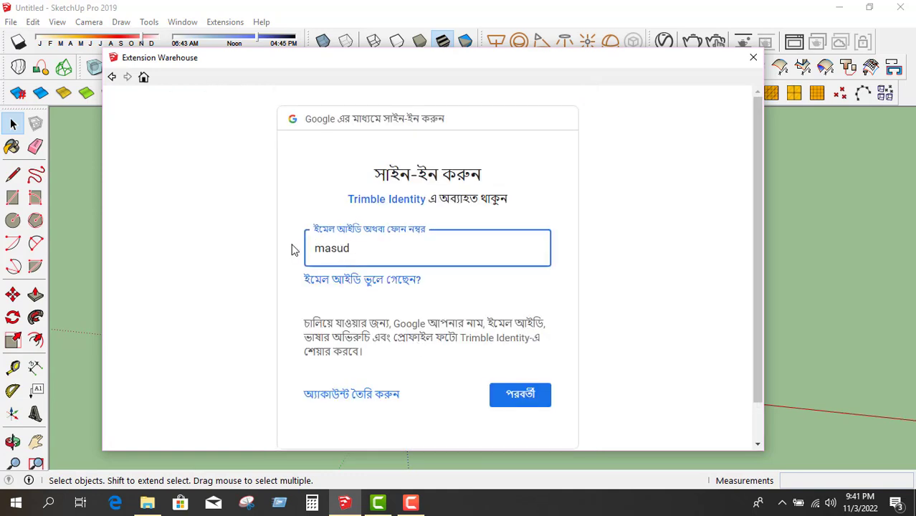
{"action": "left_click", "coordinate": [517, 395]}
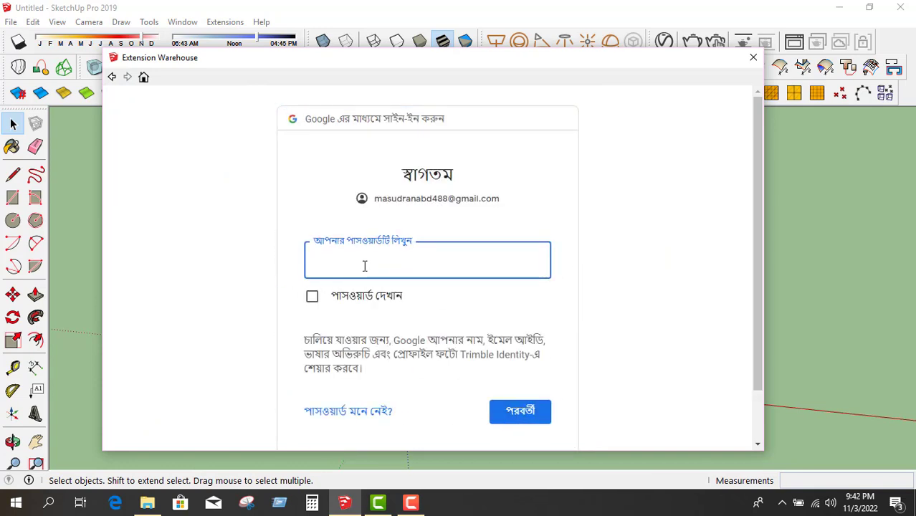
{"action": "type", "text": "•••••••••"}
{"action": "left_click", "coordinate": [527, 410]}
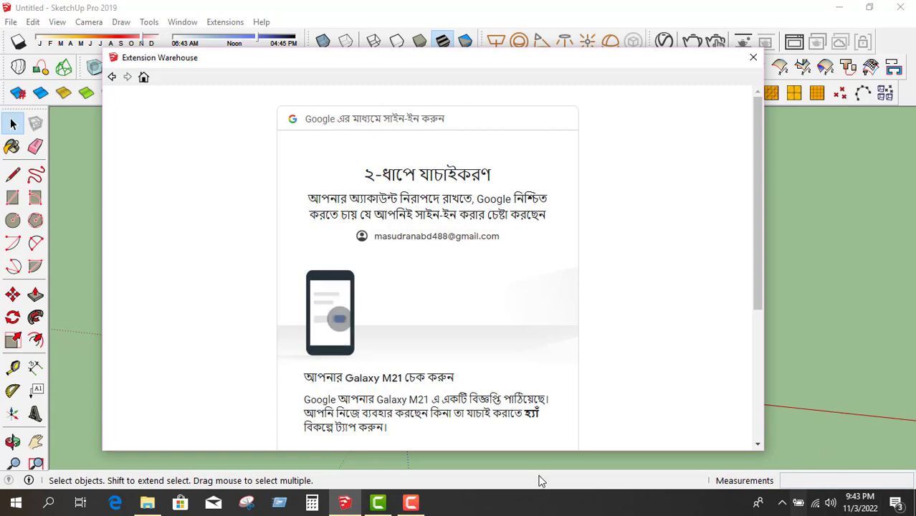
Resend the 2-Step Verification prompt to the linked phone.
{"action": "scroll", "coordinate": [518, 391], "scroll_direction": "down", "scroll_amount": 1}
{"action": "scroll", "coordinate": [501, 391], "scroll_direction": "down", "scroll_amount": 2}
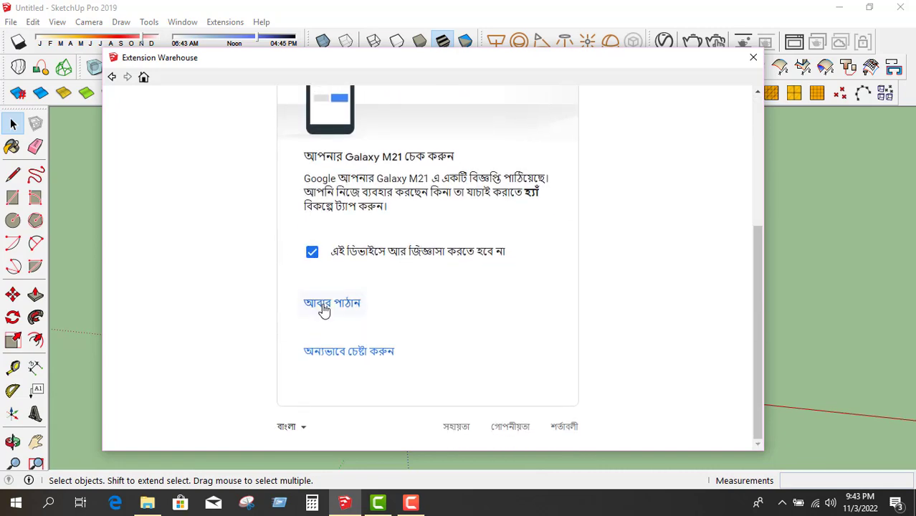
{"action": "left_click", "coordinate": [323, 304]}
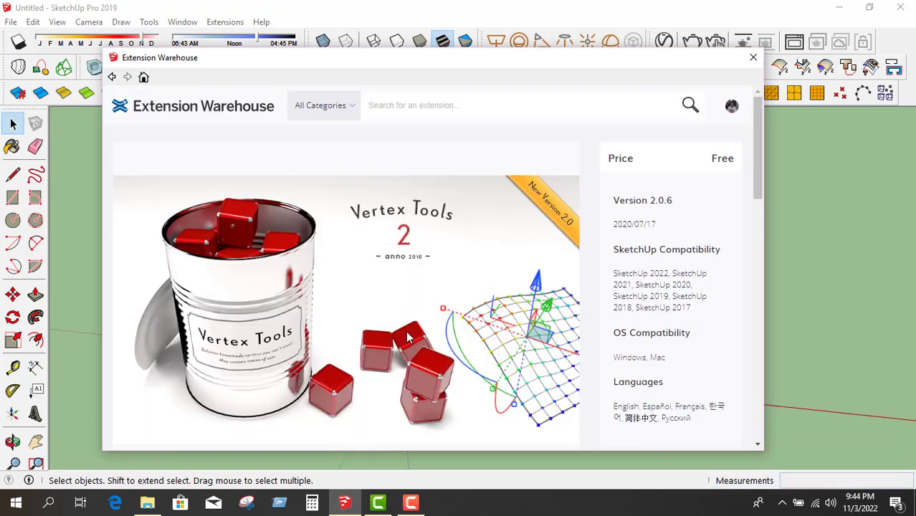
Install Vertex Tools², confirm the success message, and close the Extension Warehouse window.
{"action": "scroll", "coordinate": [502, 344], "scroll_direction": "down", "scroll_amount": 3}
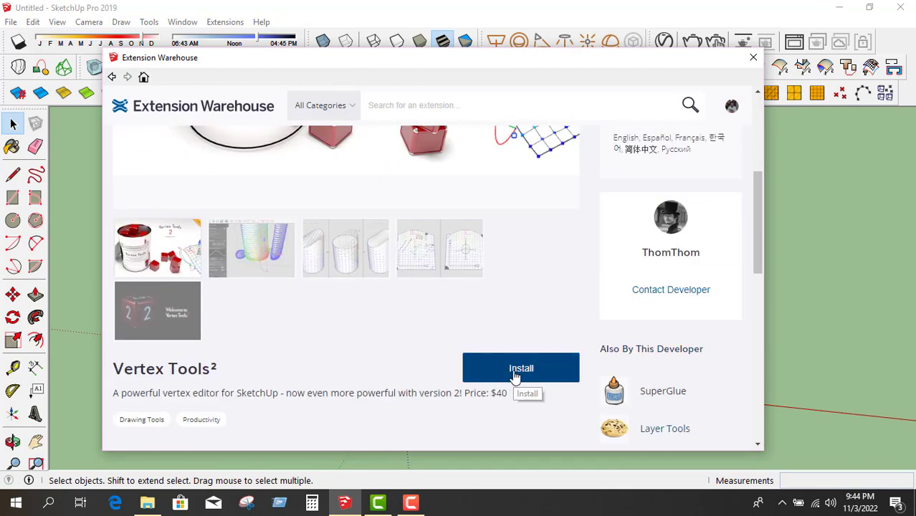
{"action": "left_click", "coordinate": [507, 377]}
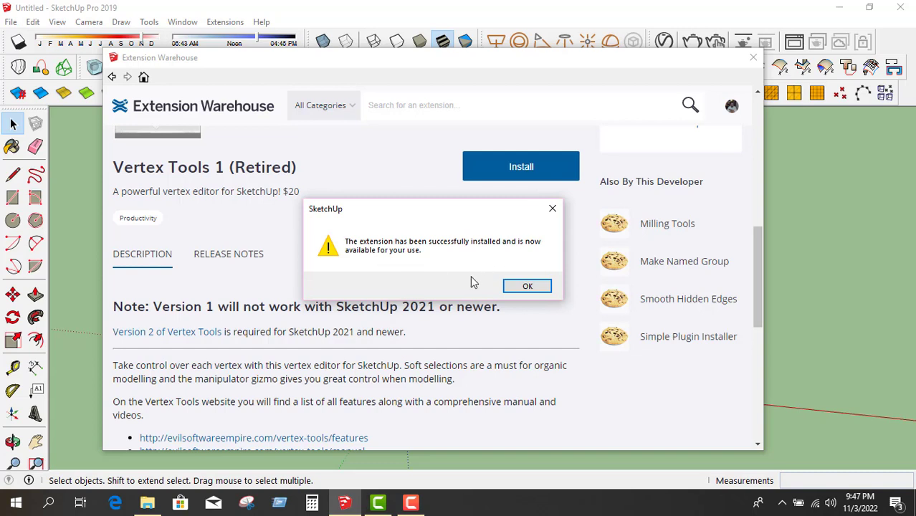
{"action": "left_click", "coordinate": [534, 288]}
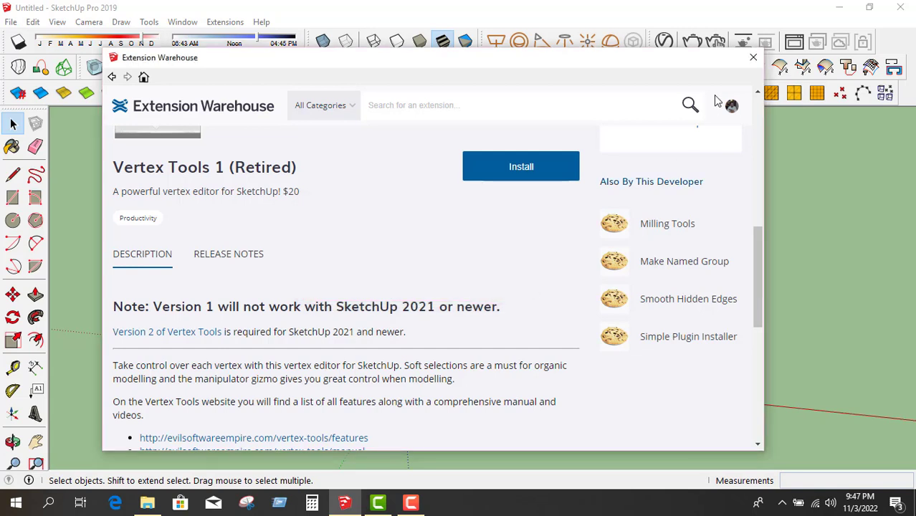
{"action": "left_click", "coordinate": [753, 58]}
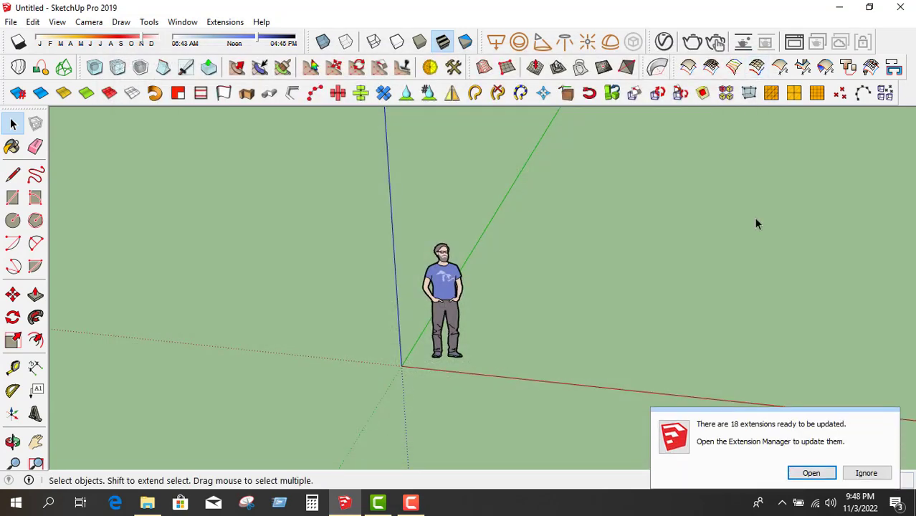
Ignore the notice about 18 extension updates and turn on the Vertex Tools toolbar.
{"action": "left_click", "coordinate": [867, 474]}
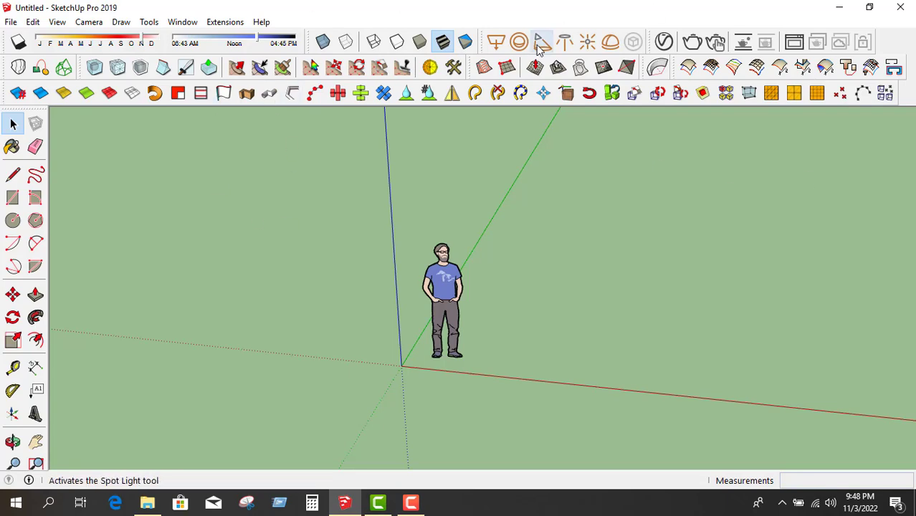
{"action": "right_click", "coordinate": [633, 44]}
{"action": "scroll", "coordinate": [725, 311], "scroll_direction": "down", "scroll_amount": 3}
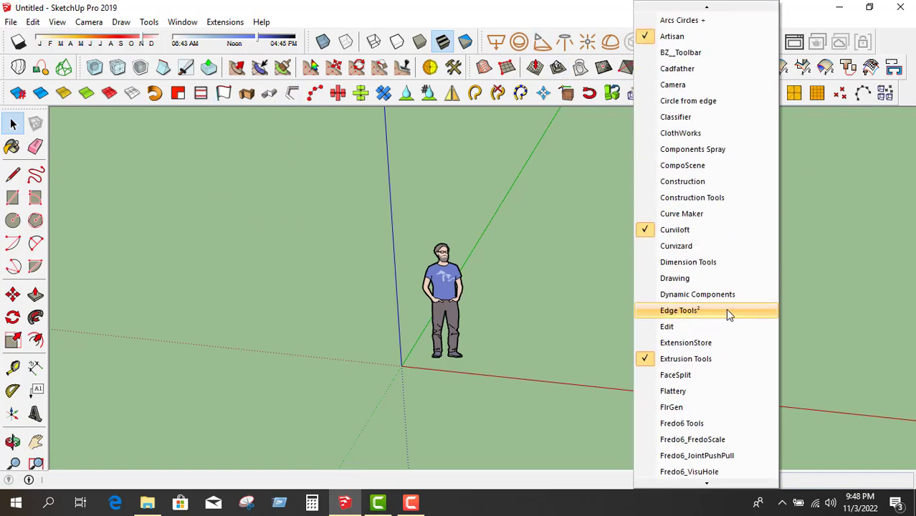
{"action": "scroll", "coordinate": [726, 312], "scroll_direction": "down", "scroll_amount": 10}
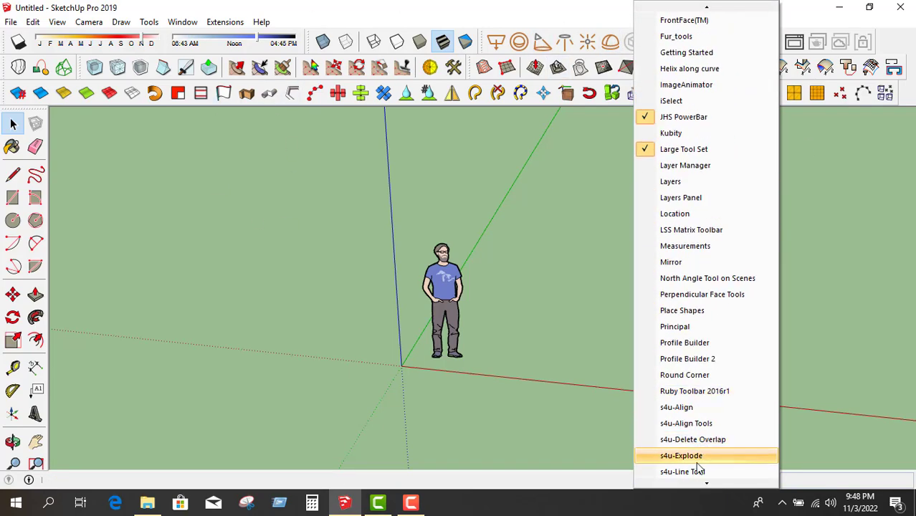
{"action": "scroll", "coordinate": [705, 465], "scroll_direction": "down", "scroll_amount": 10}
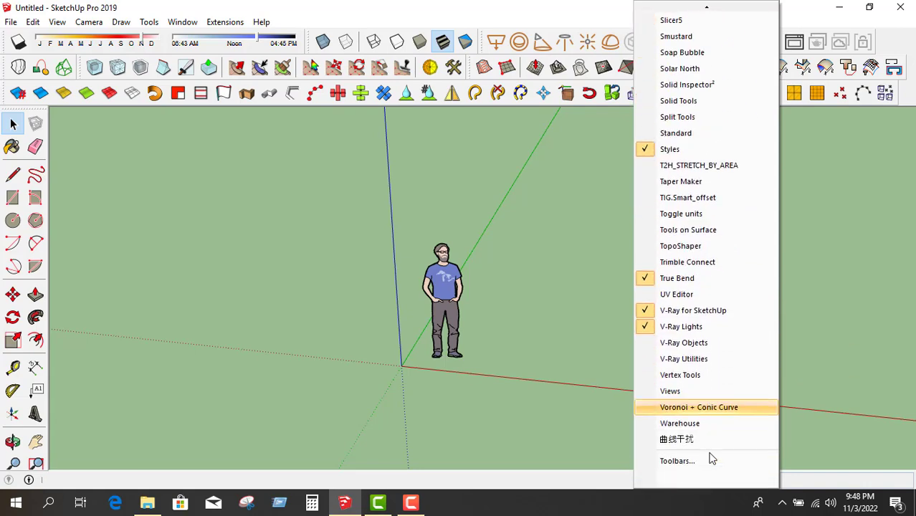
{"action": "left_click", "coordinate": [682, 379]}
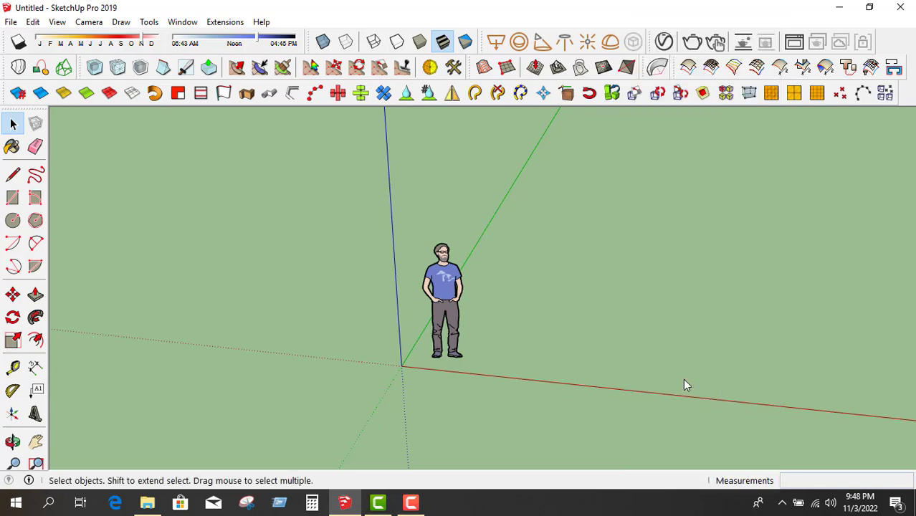
Dock the Vertex Tools toolbar at the right end of the top row, then reopen the Extension Warehouse.
{"action": "left_click_drag", "start_coordinate": [85, 94], "coordinate": [889, 42]}
{"action": "left_click", "coordinate": [182, 21]}
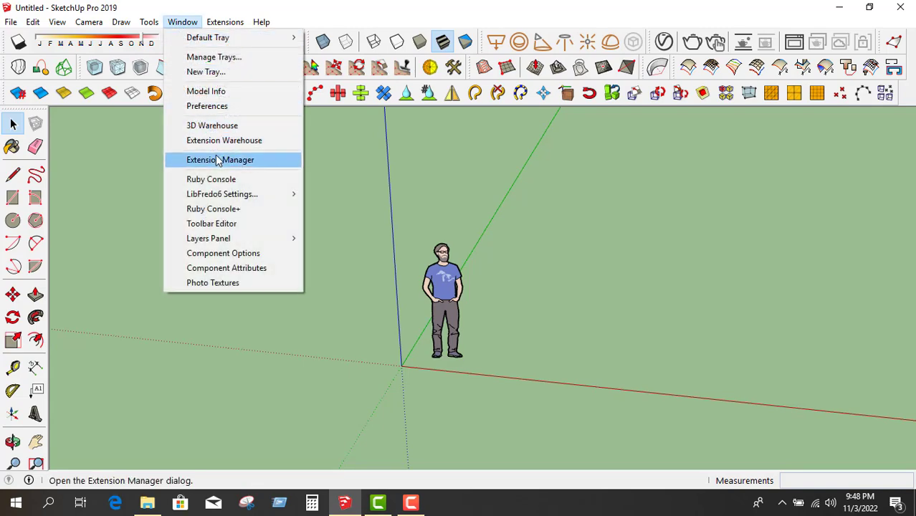
{"action": "left_click", "coordinate": [212, 145]}
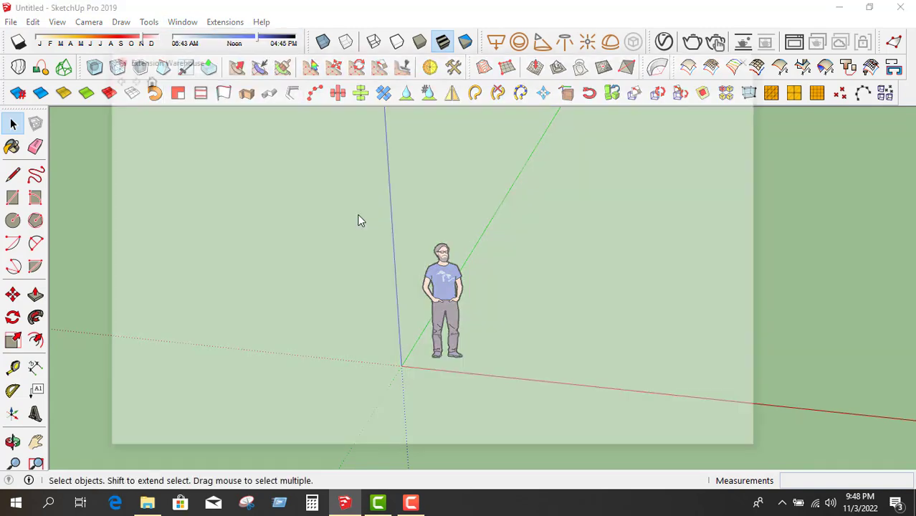